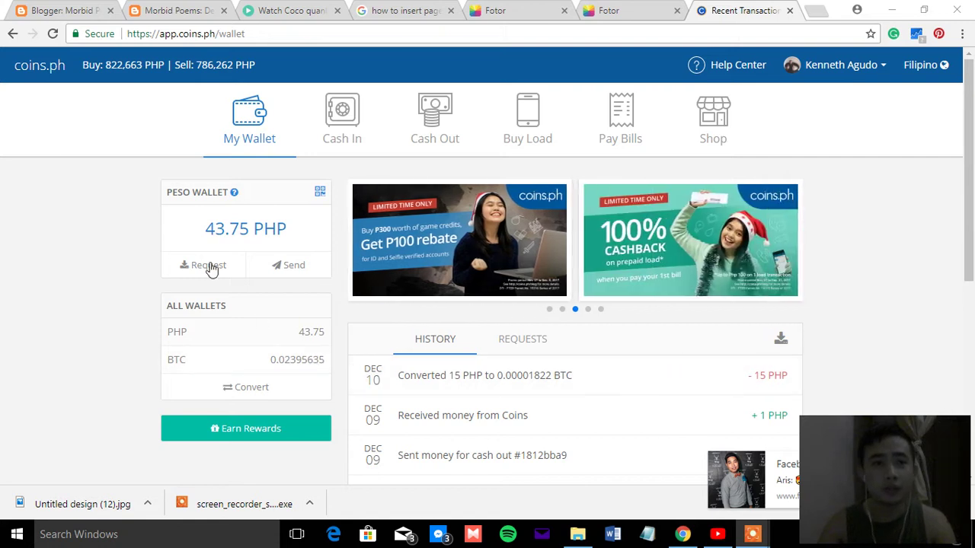
double_click(234, 33)
drag(219, 25, 109, 21)
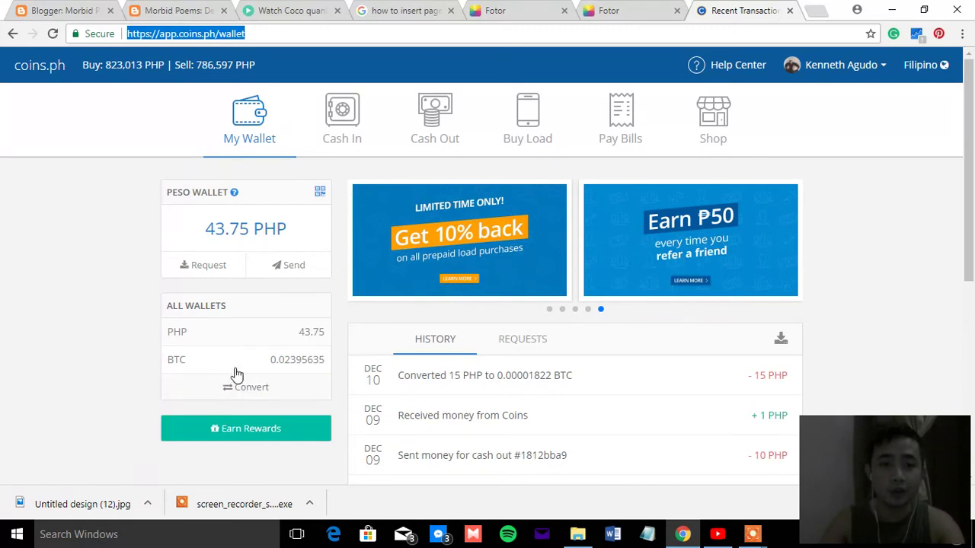
click(196, 362)
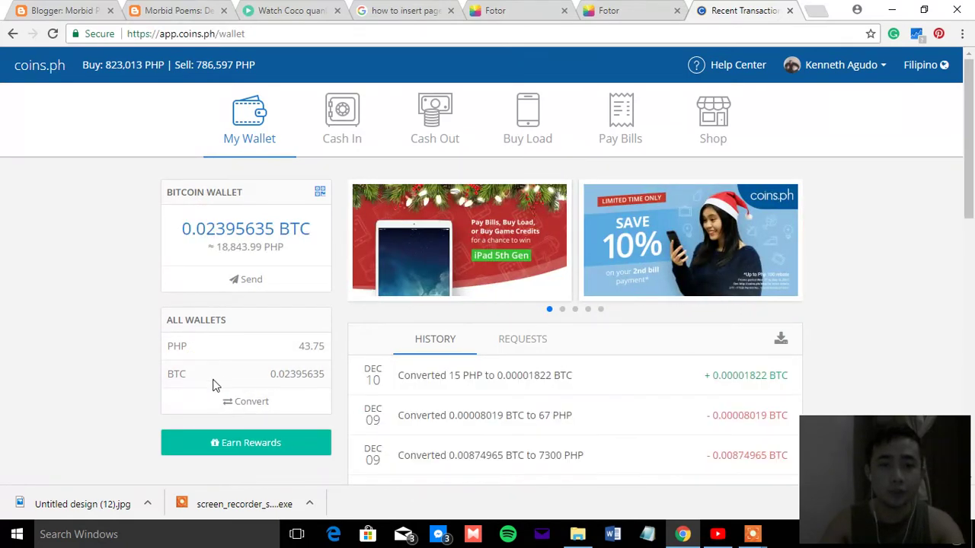
click(242, 404)
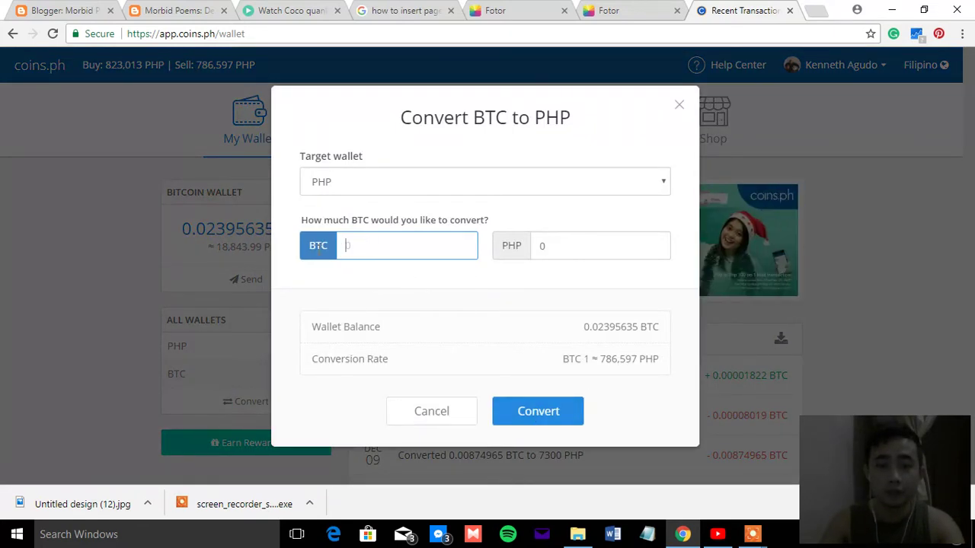
click(438, 415)
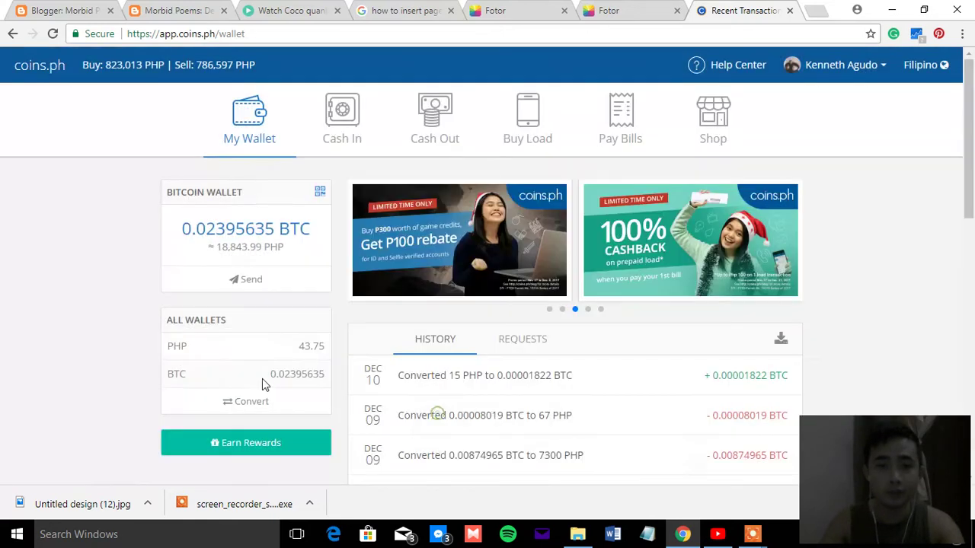
Step: Convert 15 PHP from the peso wallet to BTC
click(201, 350)
click(257, 390)
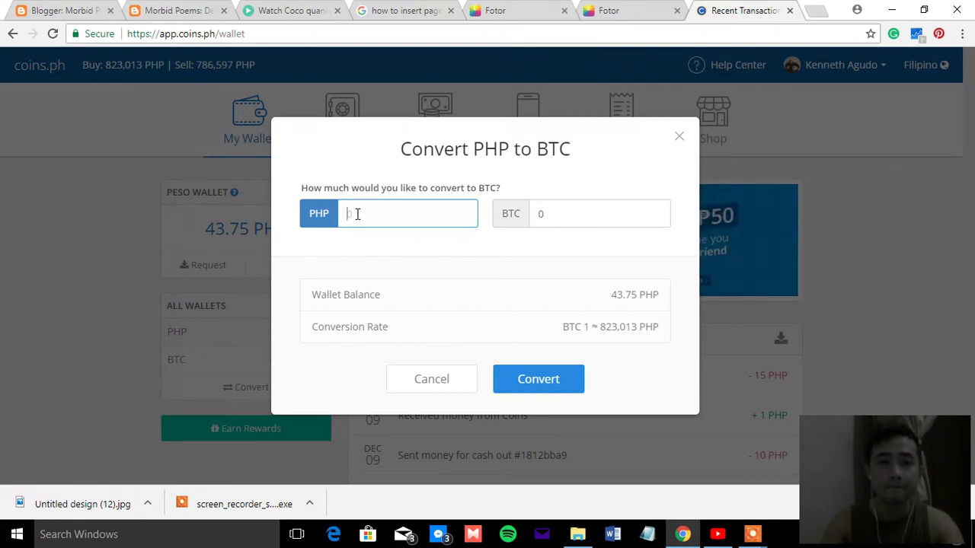
text(15)
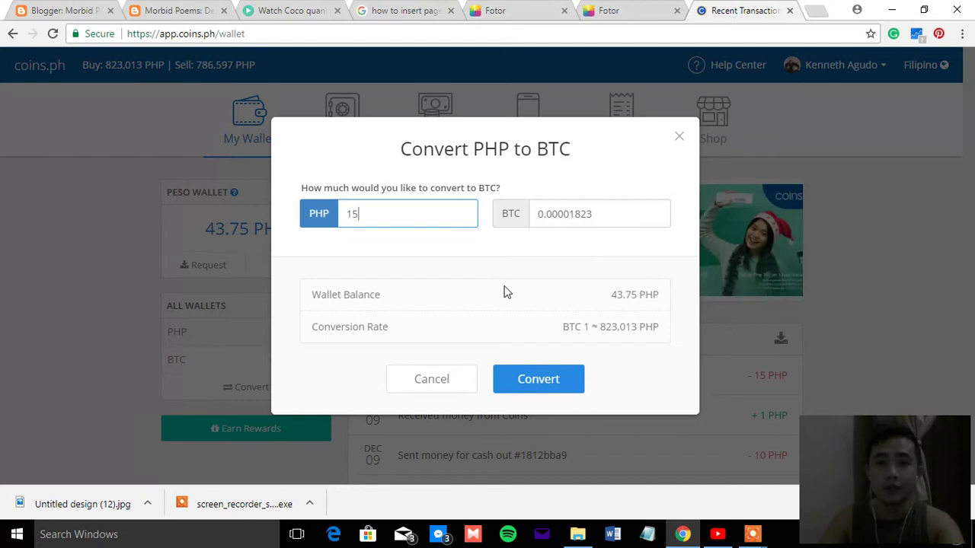
click(568, 386)
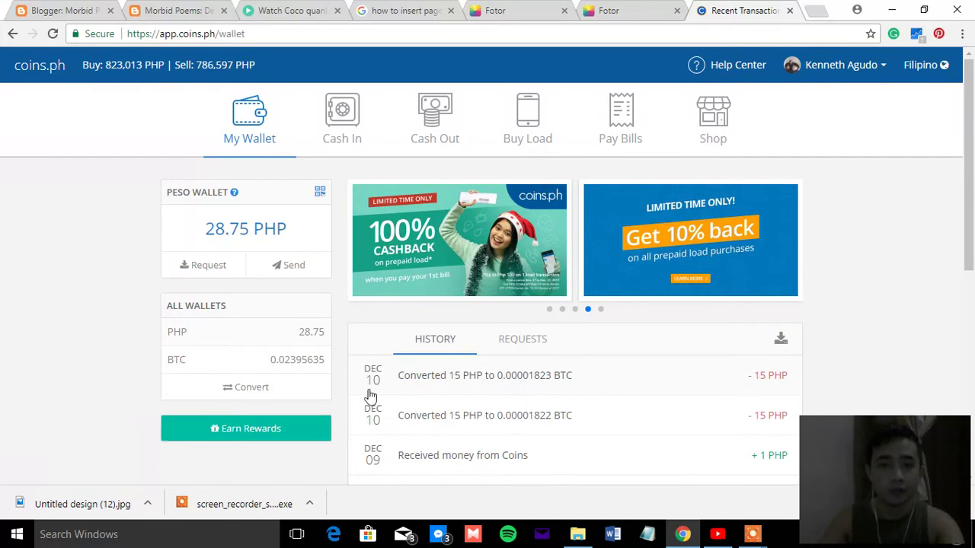
Step: Open the Bitcoin wallet and examine its BTC balance and the approximate peso equivalent
click(306, 361)
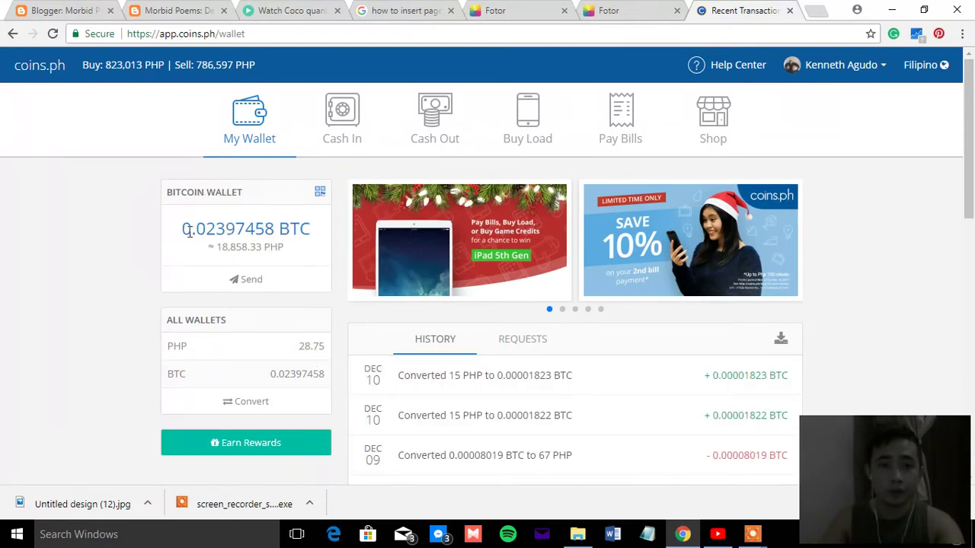
drag(183, 233, 324, 238)
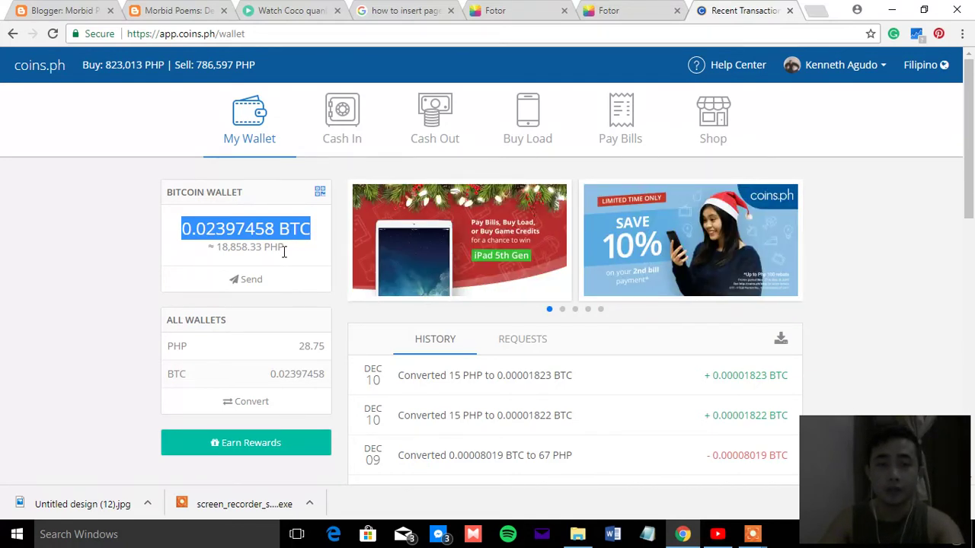
drag(284, 251, 213, 246)
click(213, 246)
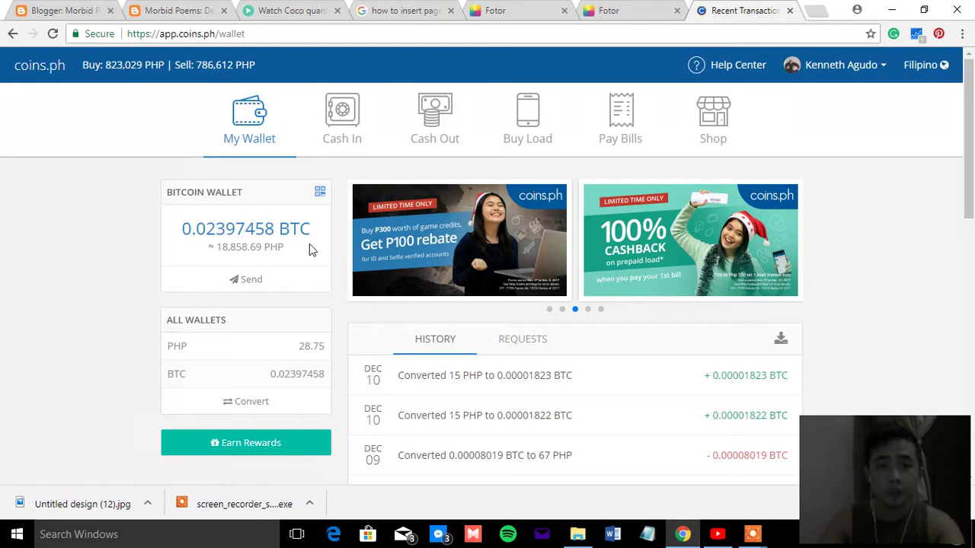
drag(309, 245, 190, 250)
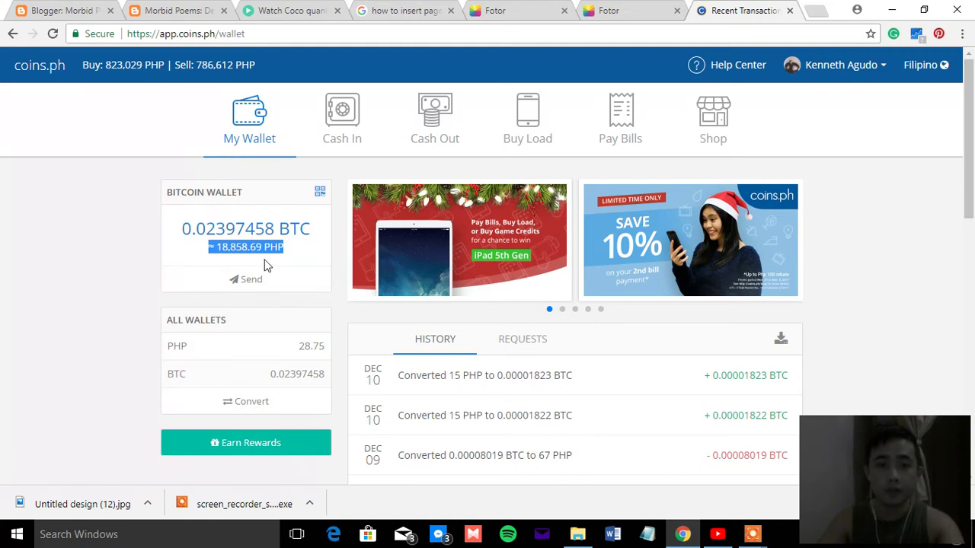
Step: Preview a conversion from the Bitcoin wallet to 200 PHP, and close it without converting
click(197, 373)
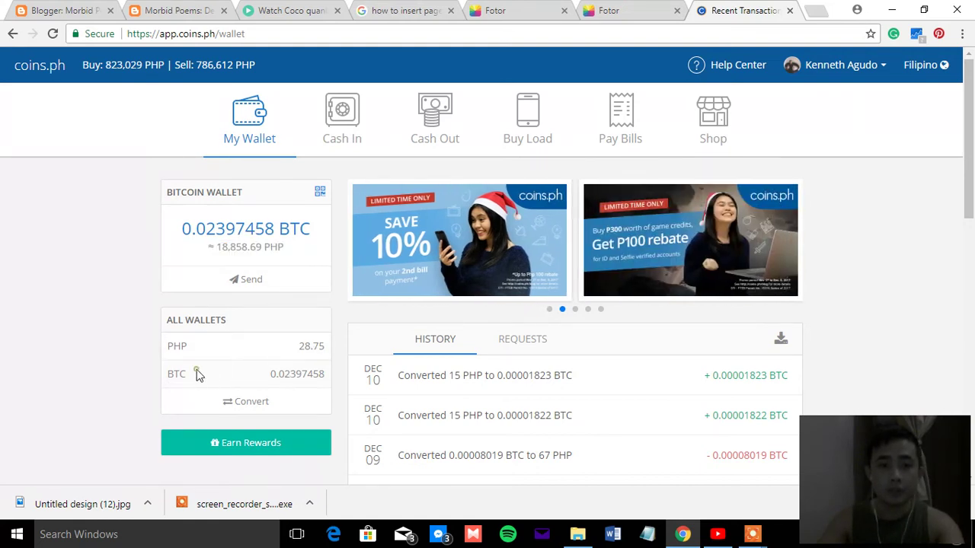
click(236, 400)
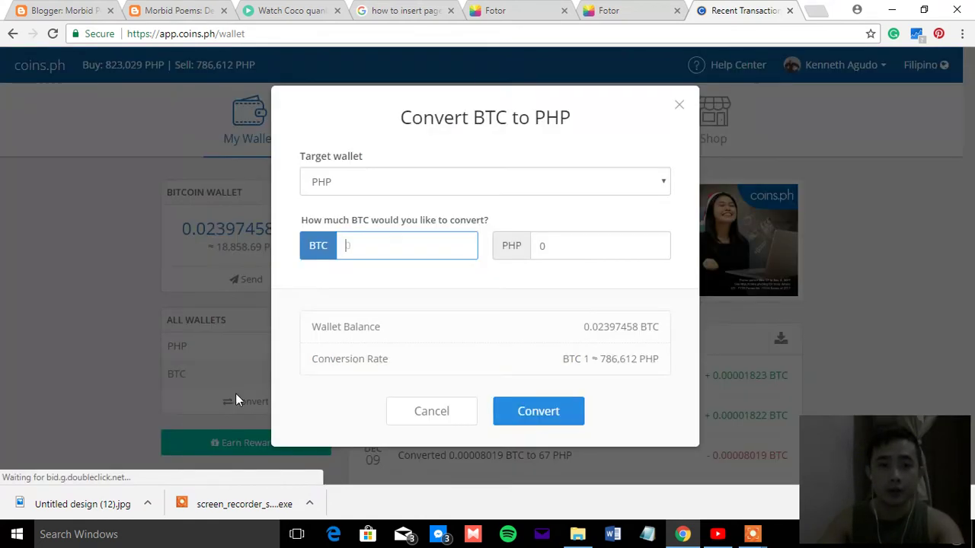
click(542, 245)
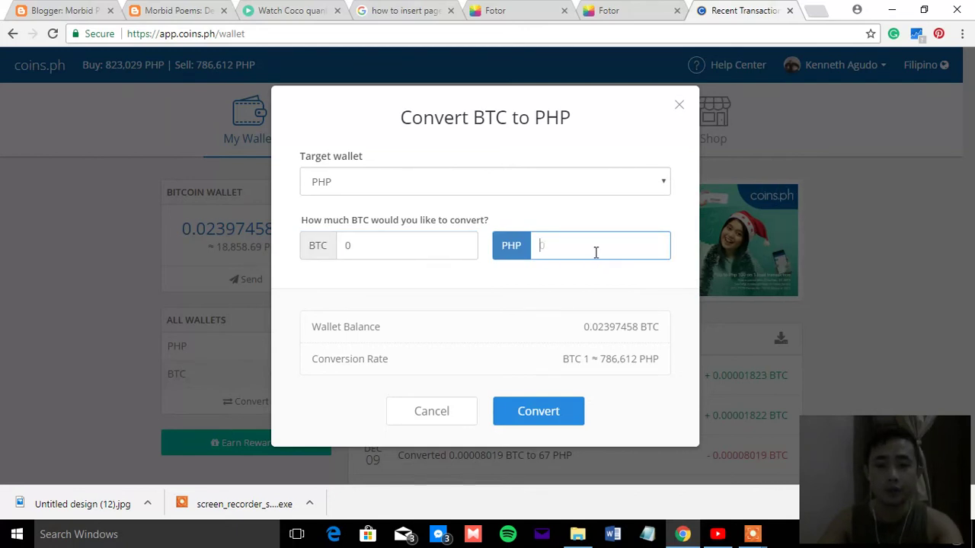
text(200)
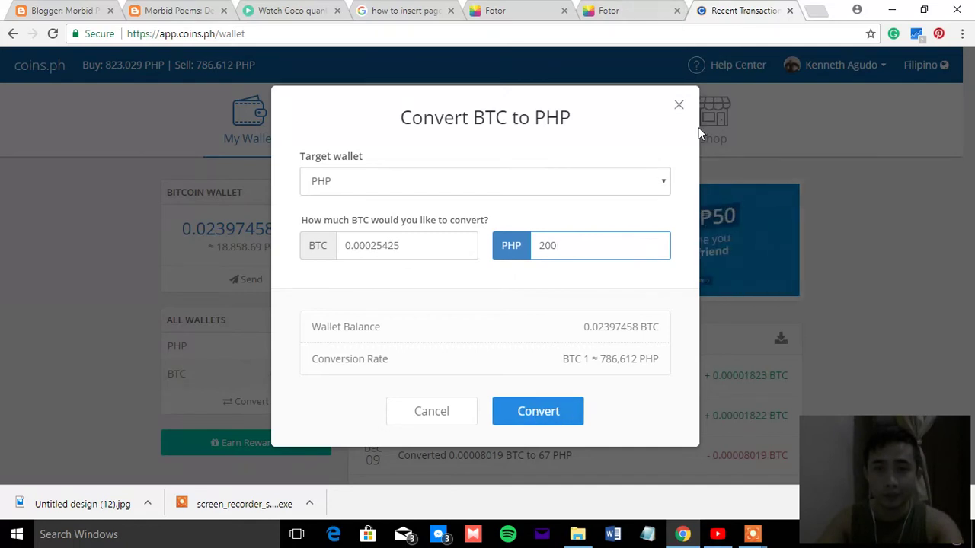
click(676, 106)
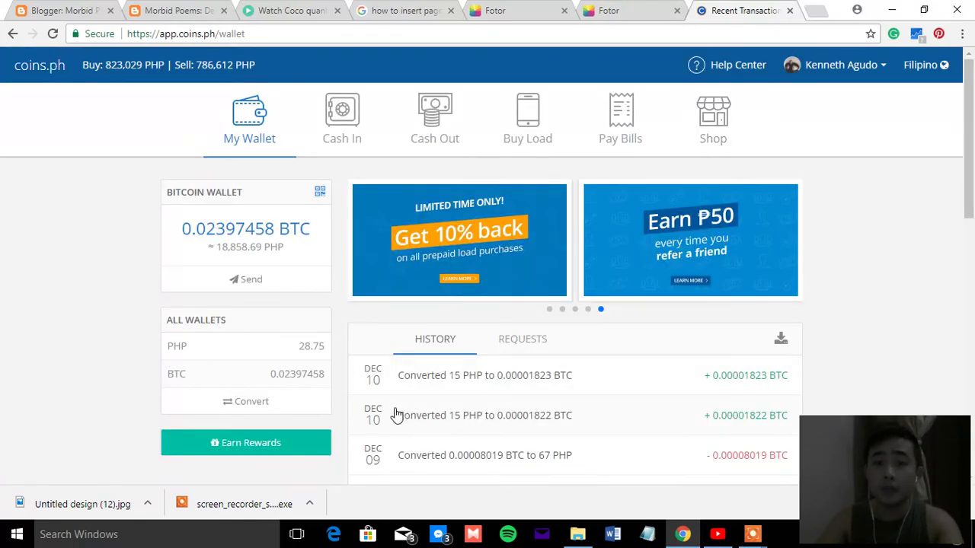
Step: Switch to the peso wallet and review the available Cash Out methods and their delivery times
click(187, 346)
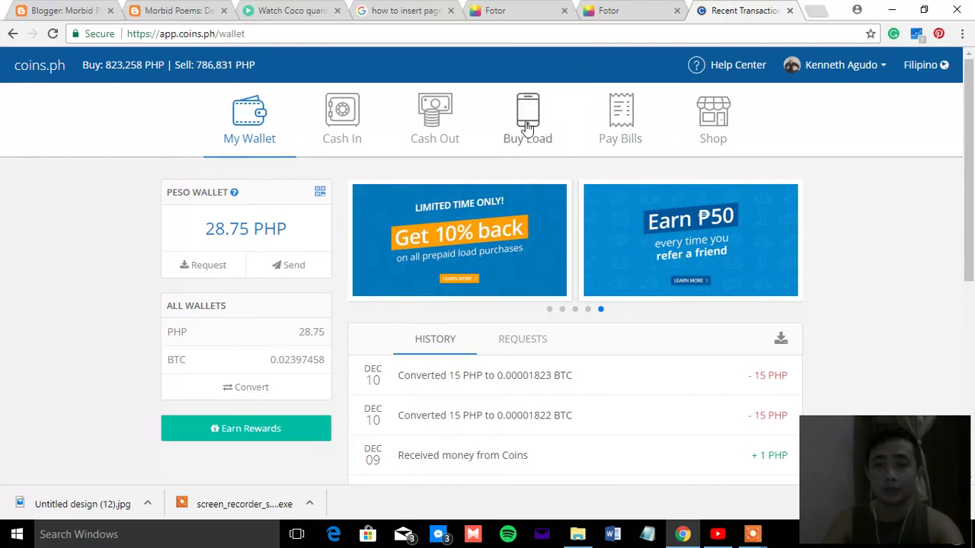
click(448, 132)
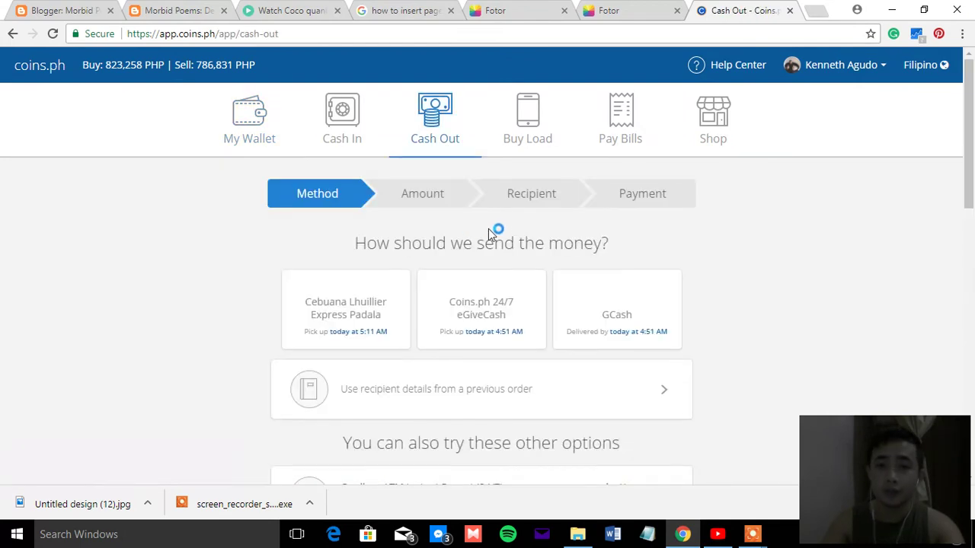
scroll(349, 250, down, 1)
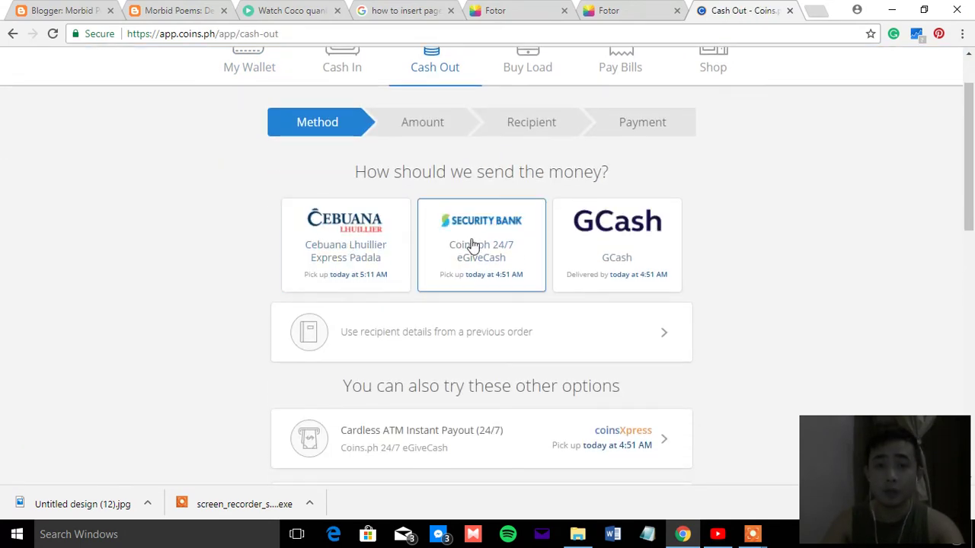
scroll(433, 294, down, 3)
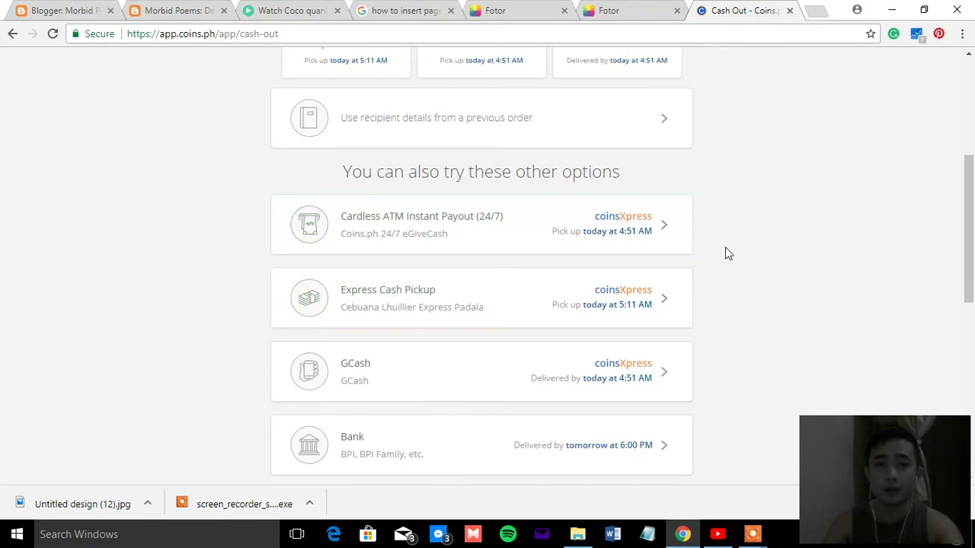
scroll(512, 346, down, 2)
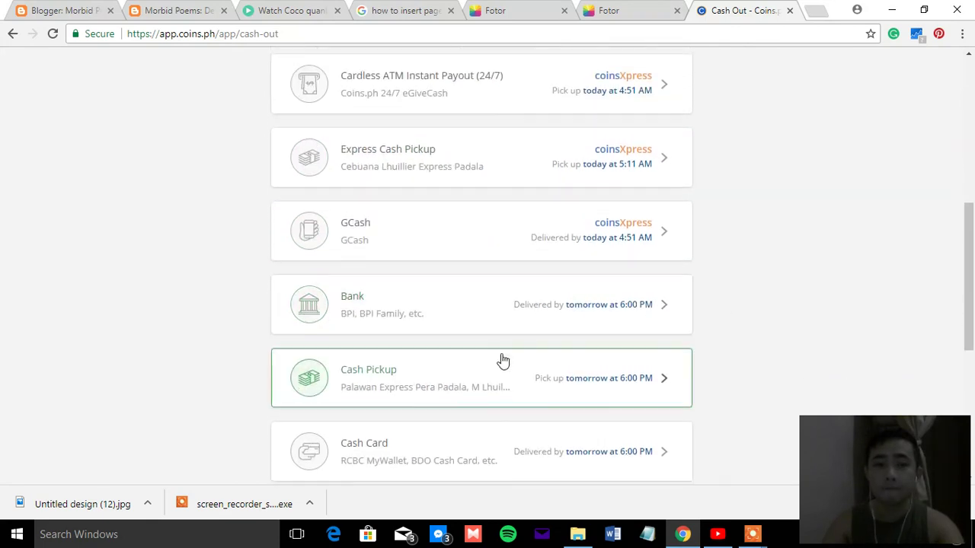
scroll(500, 358, up, 3)
scroll(487, 347, down, 3)
scroll(469, 327, up, 6)
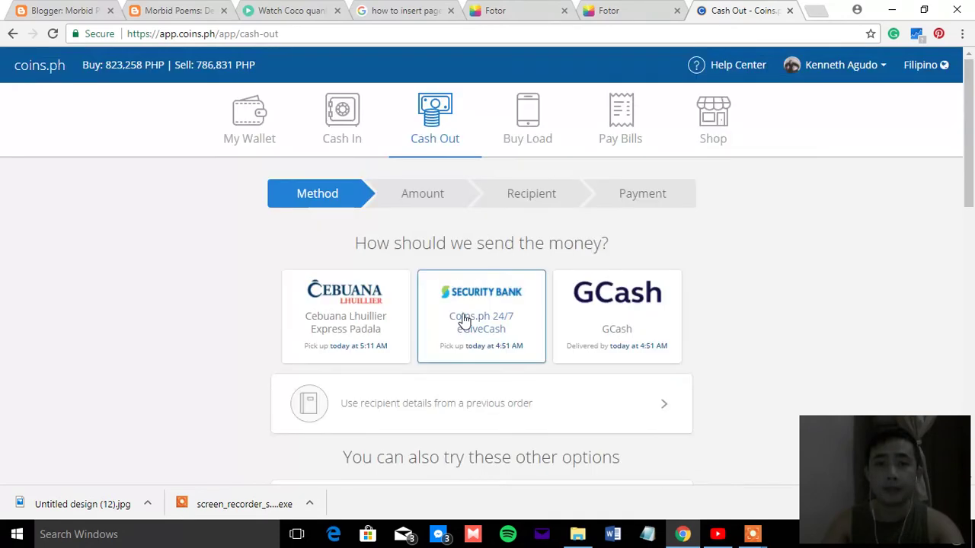
Step: Review the available Cash In methods, including the other options such as bank transfer and remittance centers
click(342, 122)
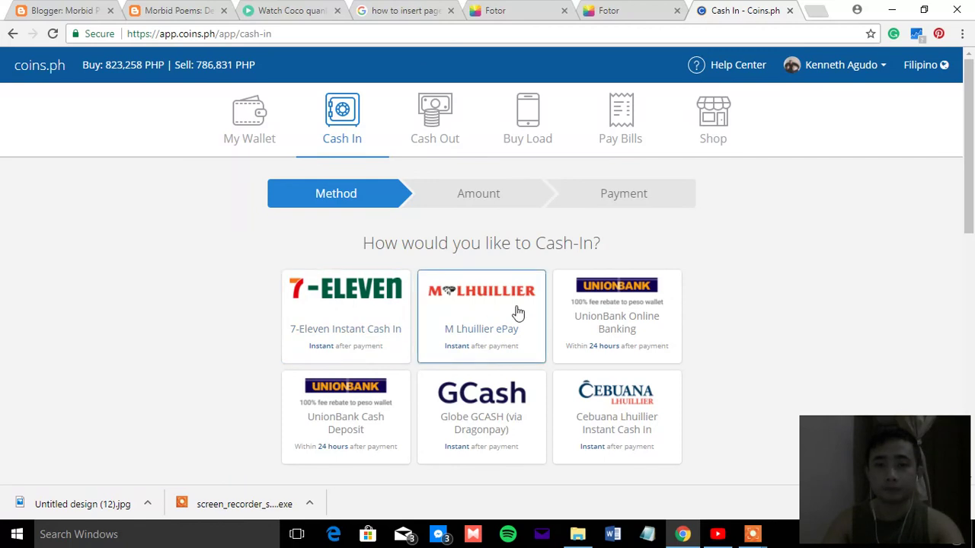
scroll(548, 311, down, 1)
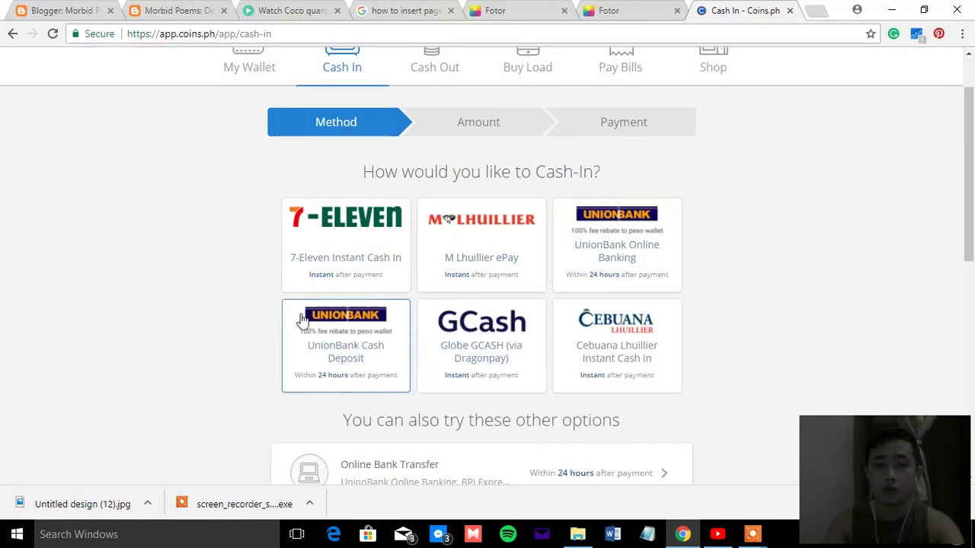
scroll(610, 358, down, 2)
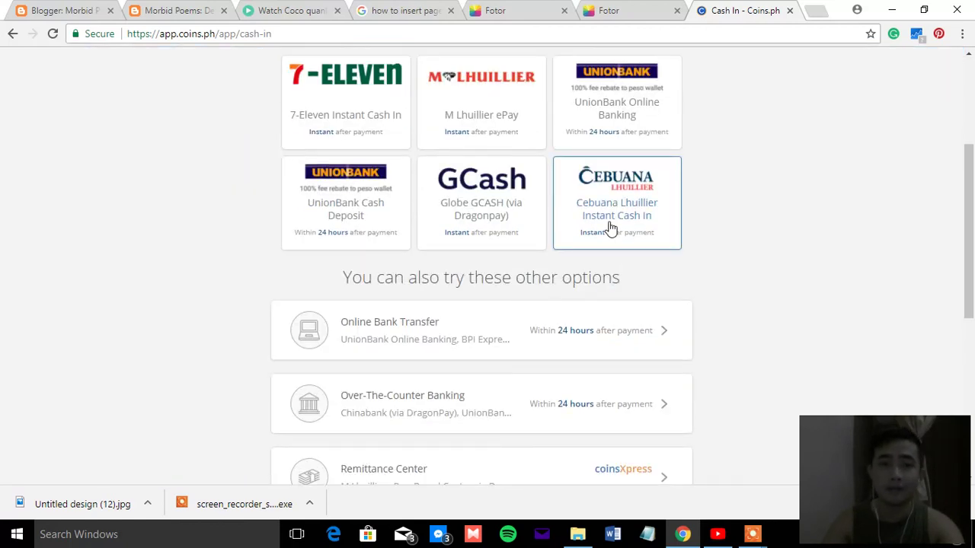
scroll(625, 227, up, 2)
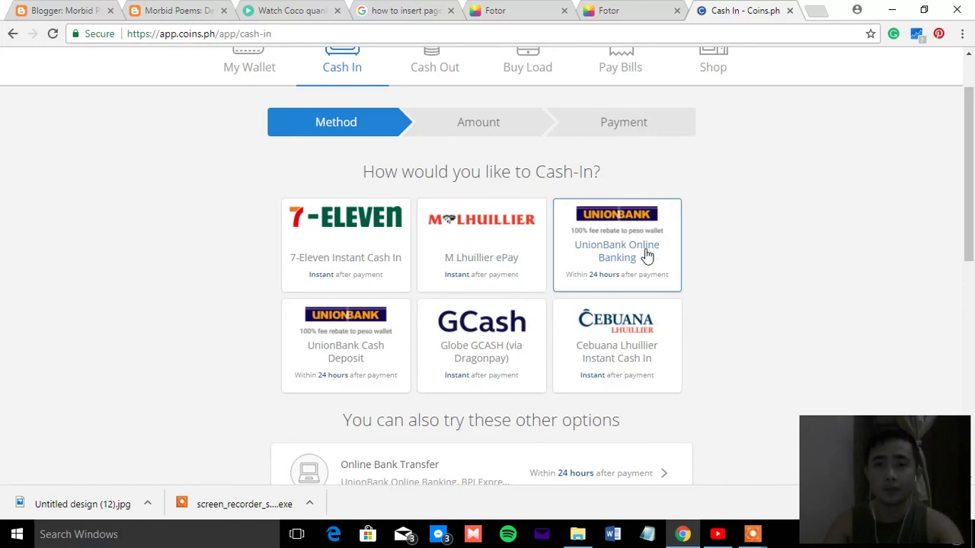
scroll(644, 270, down, 3)
scroll(644, 270, up, 2)
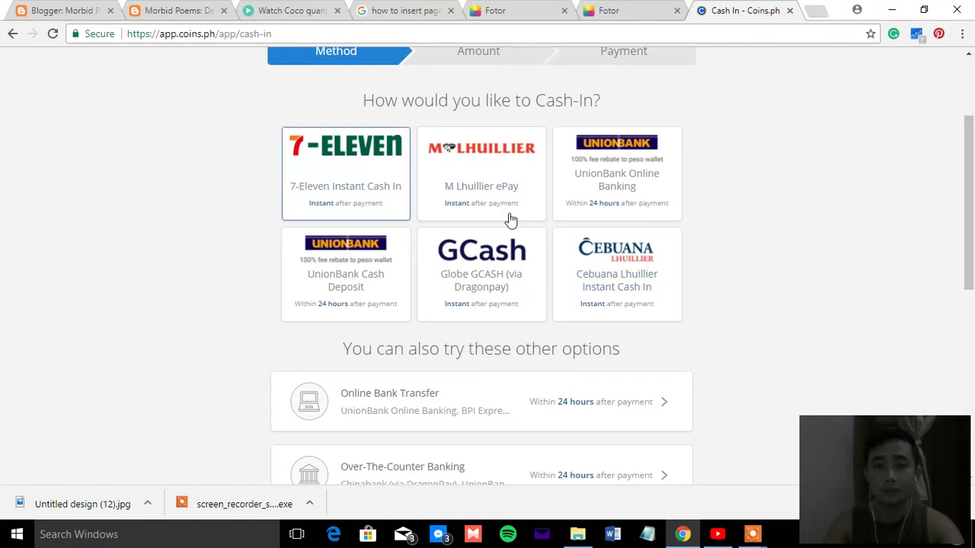
scroll(622, 307, down, 3)
scroll(607, 317, up, 5)
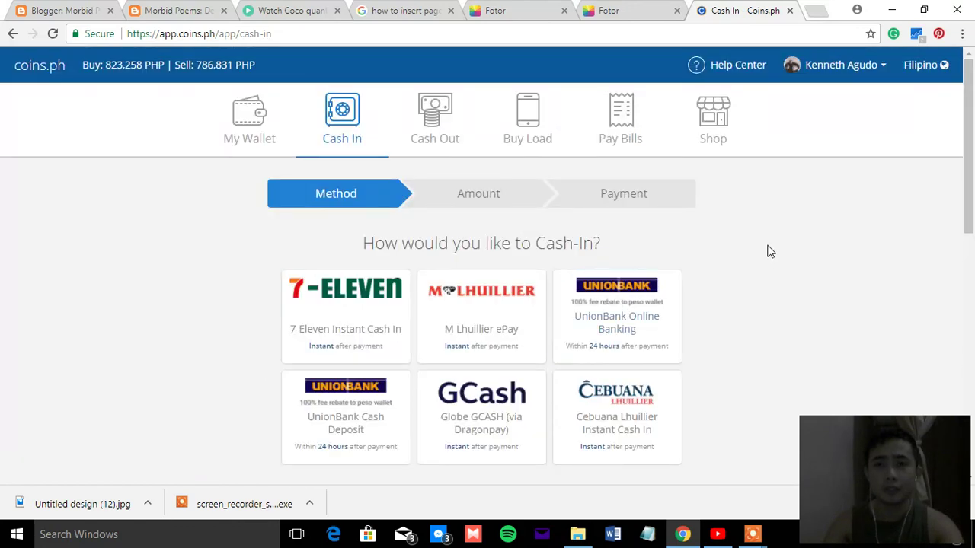
Step: Return to the wallet overview and highlight the Bitcoin wallet's balance with its peso equivalent
click(242, 134)
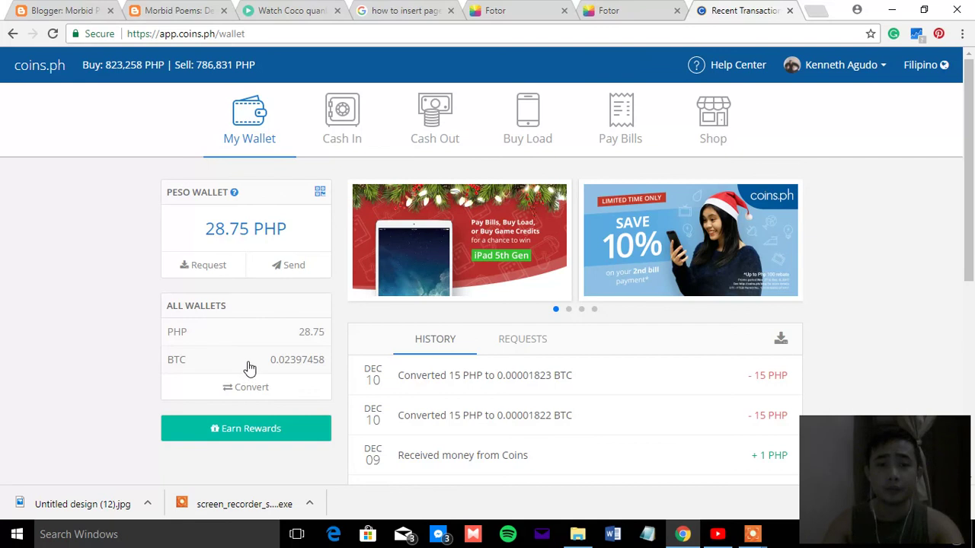
click(300, 363)
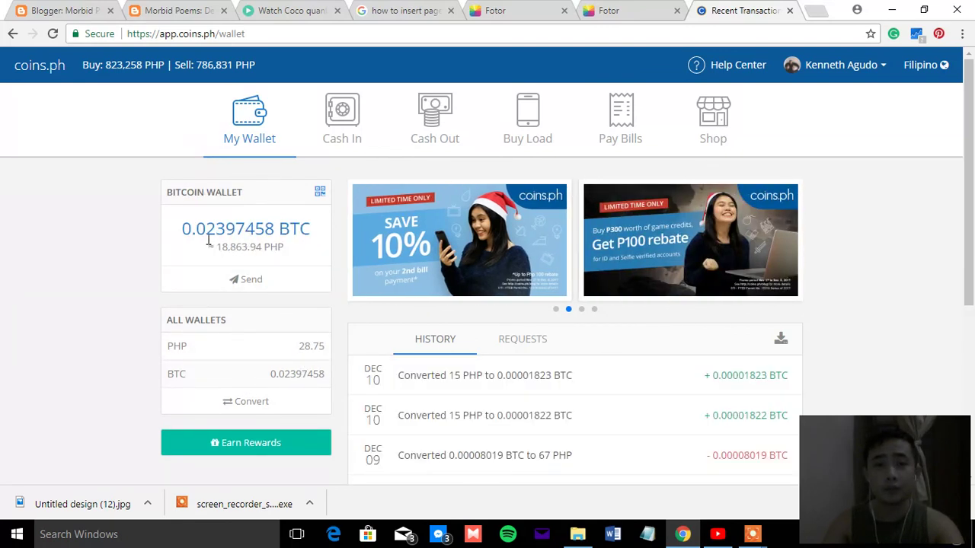
drag(187, 238, 310, 272)
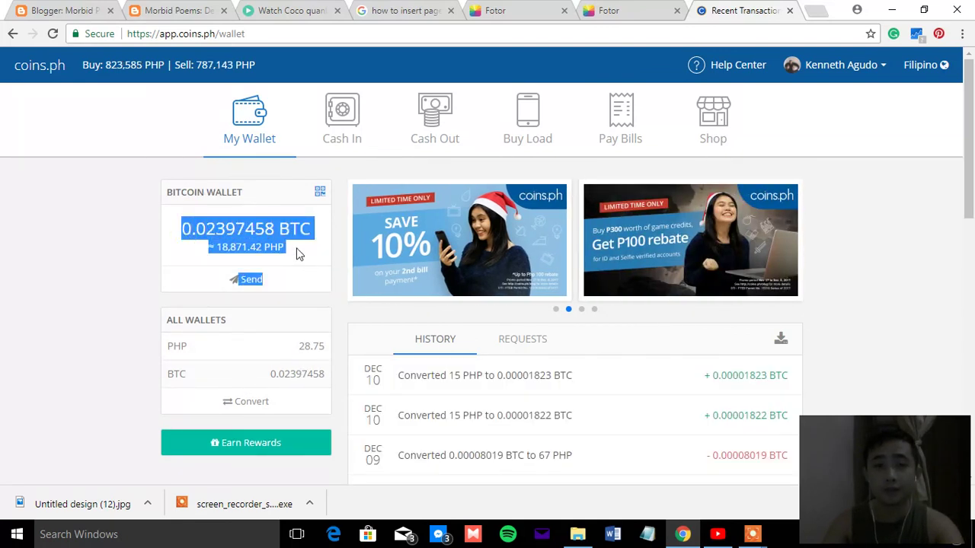